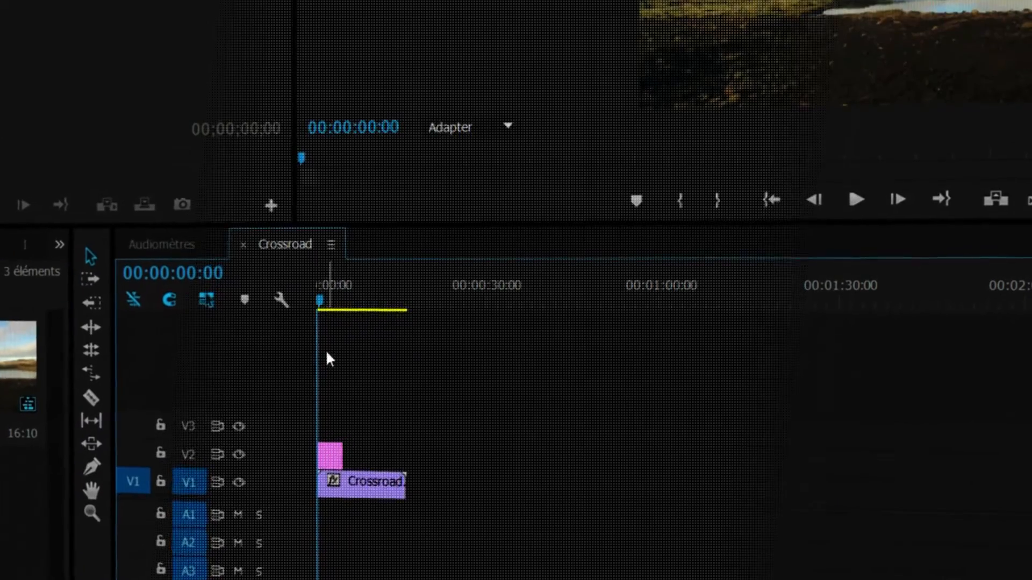
Step: Move the bkbglogo.png logo on track V2 to the upper-right corner of the video frame using its Trajectoire effect
left_click(334, 452)
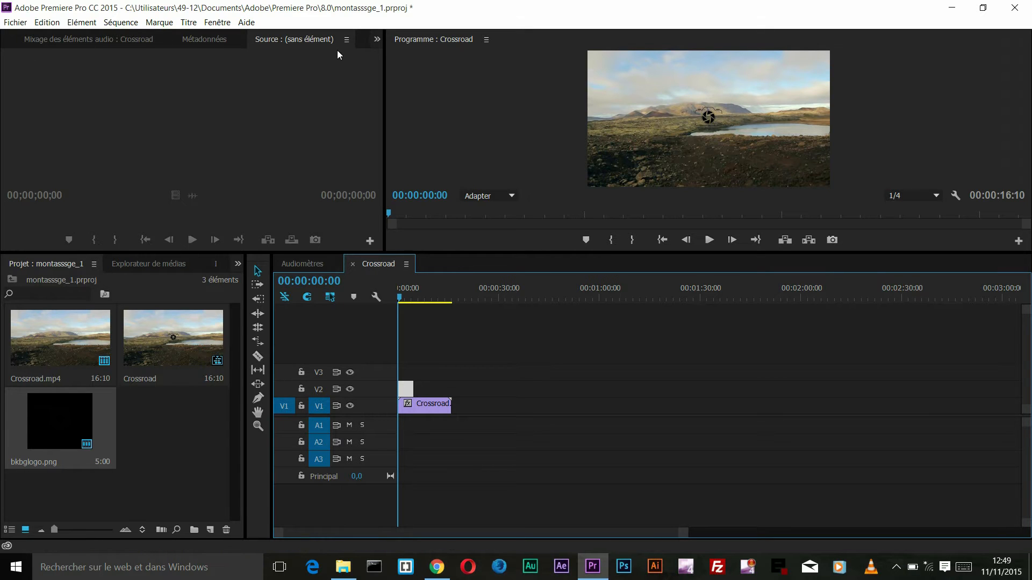
left_click(377, 40)
left_click(384, 56)
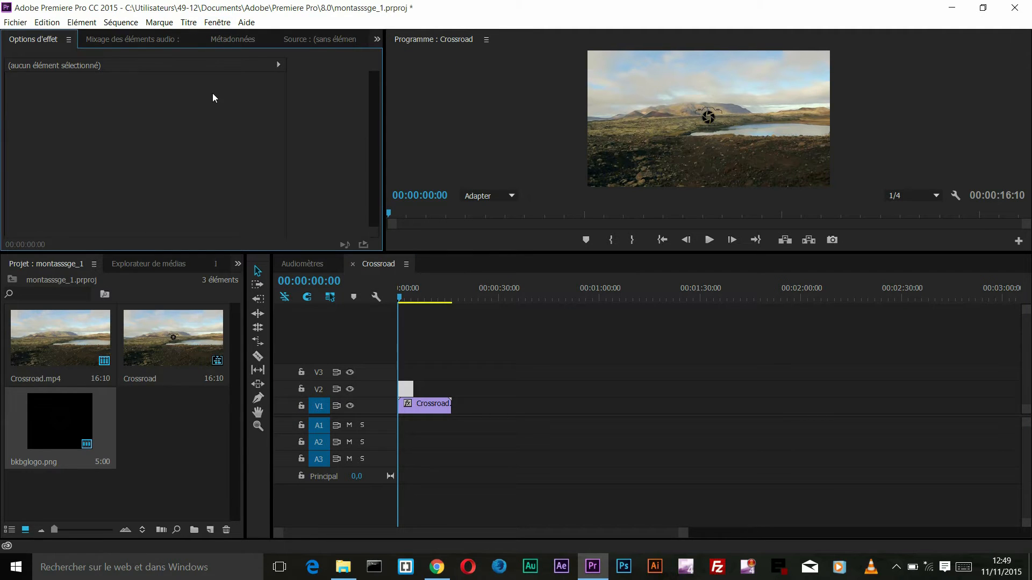
left_click(404, 388)
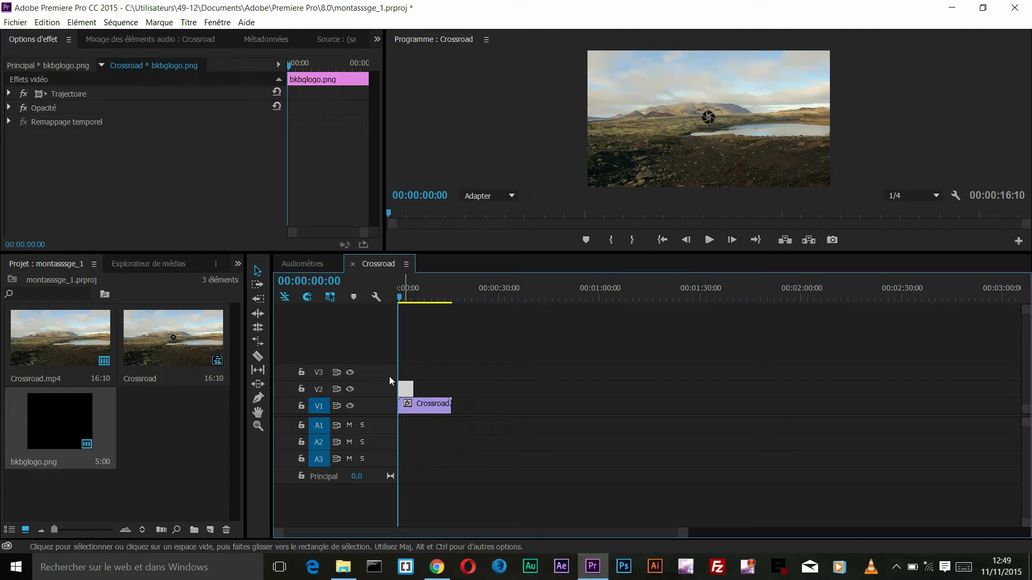
left_click(71, 99)
left_click(709, 123)
left_click_drag(711, 129, 863, 69)
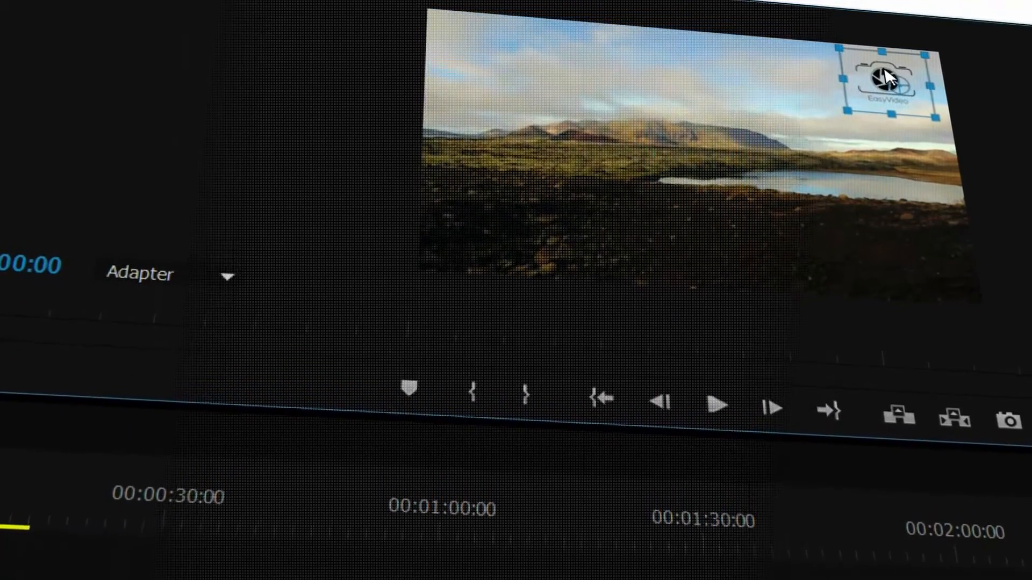
left_click(671, 577)
Step: Create a new default still title named "titre" with the proposed video settings
left_click(192, 24)
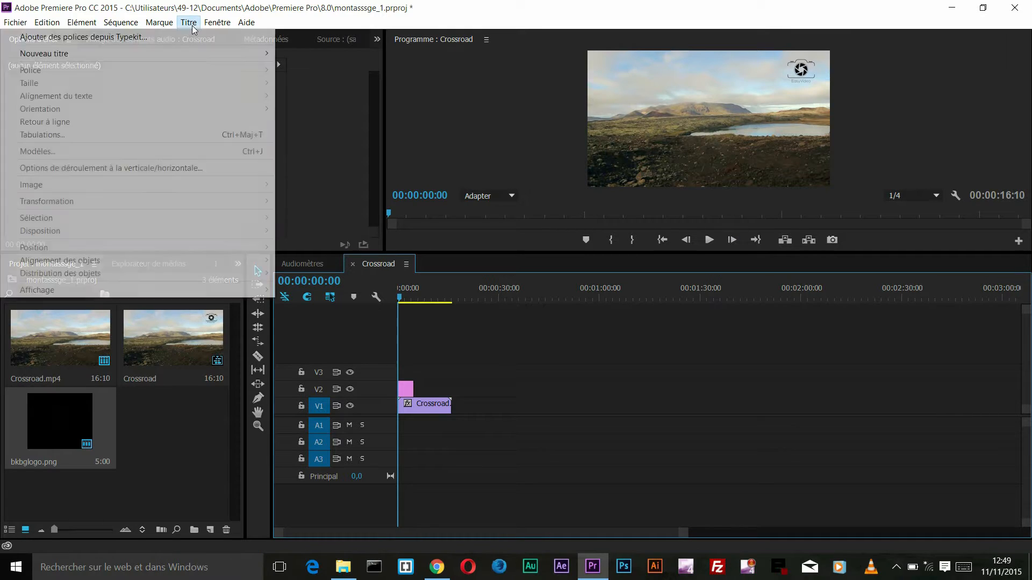
mouse_move(168, 52)
left_click(312, 53)
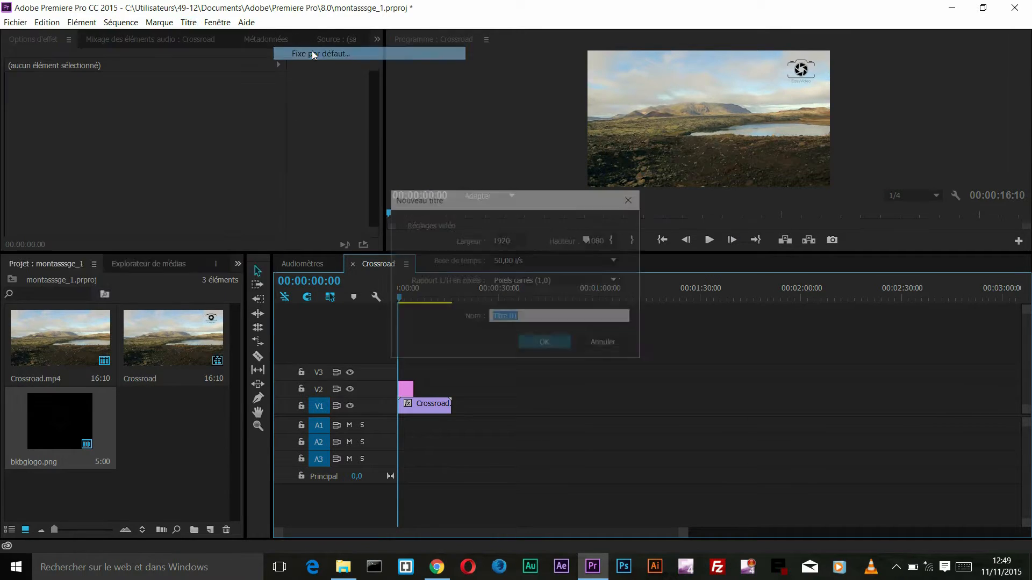
type("titre")
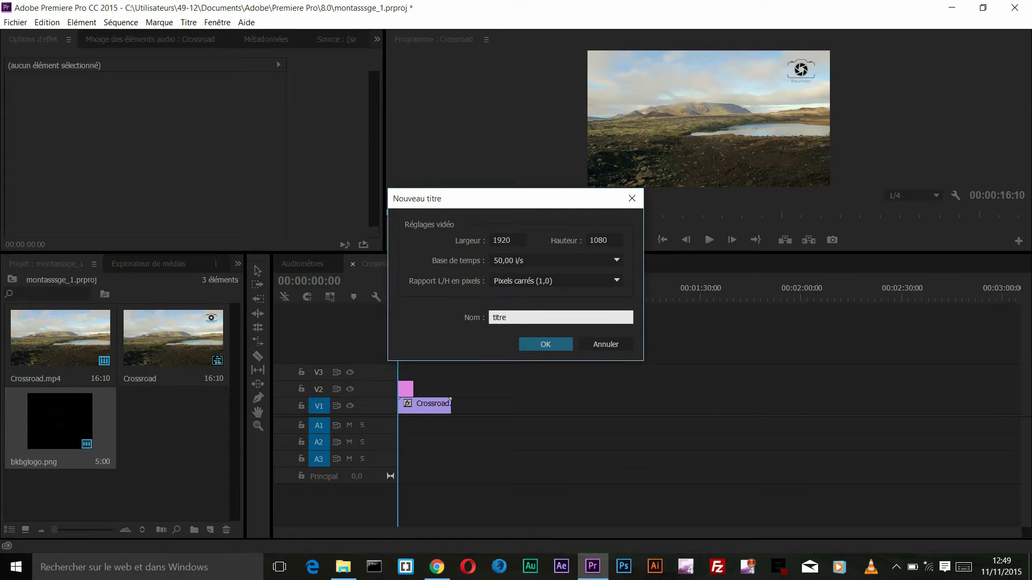
key("Return")
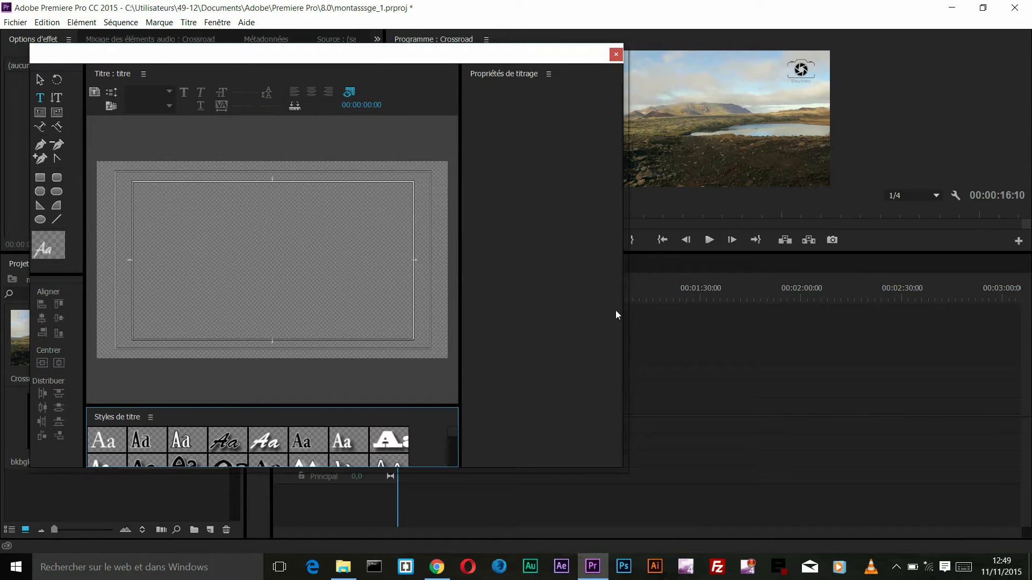
Step: Add the text "42" to the left of the logo in the title, with fill colour 080808 and the Calibri font
left_click(324, 209)
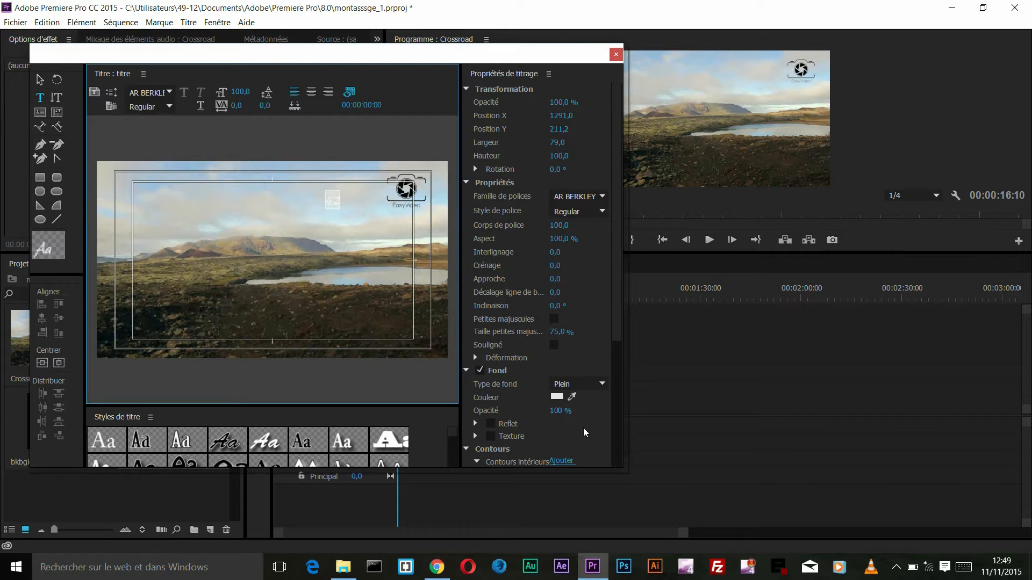
left_click(559, 398)
left_click(442, 271)
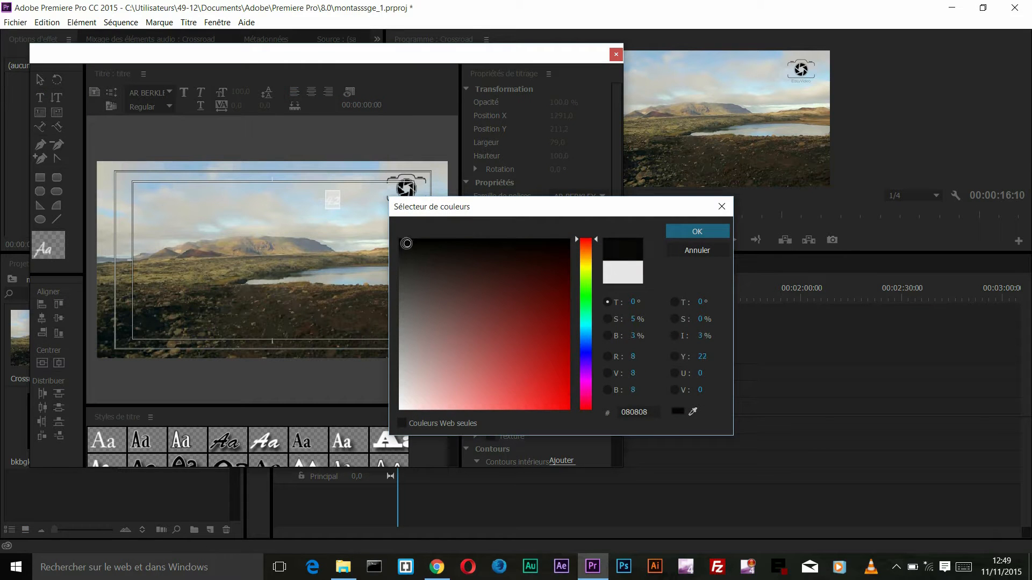
left_click(679, 233)
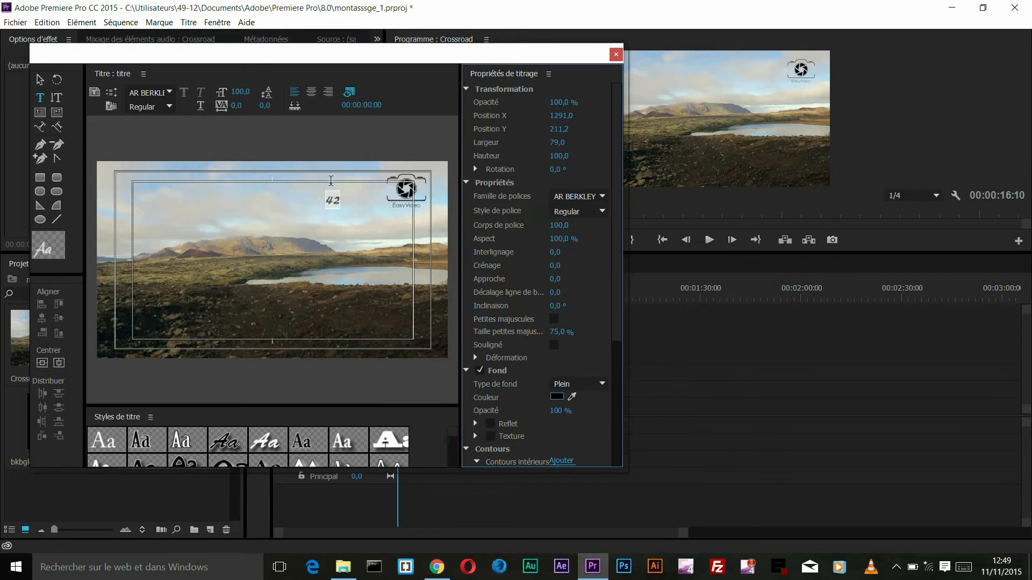
left_click(154, 92)
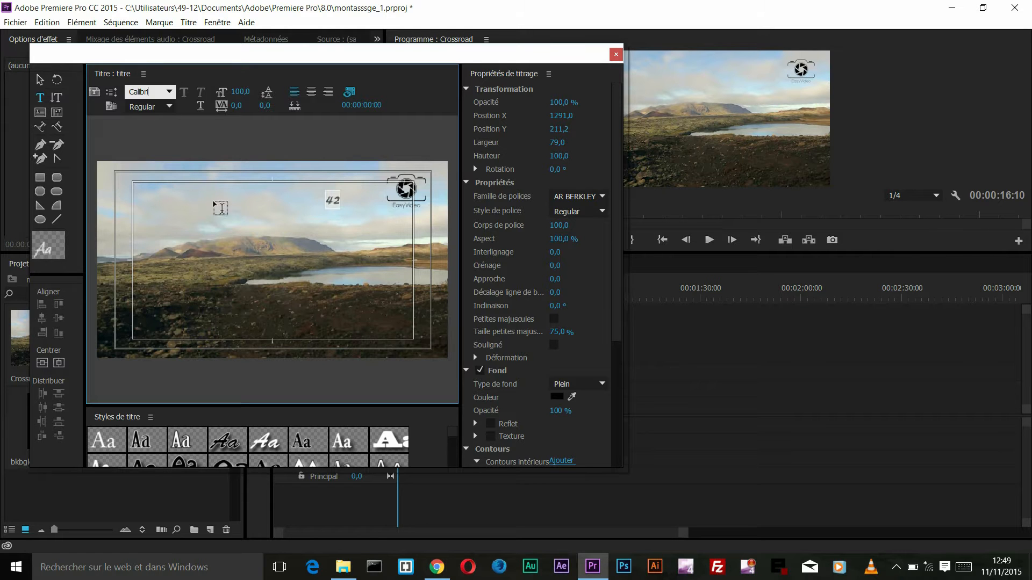
Step: Position the "42" text directly beside the left edge of the camera logo and close the title editor
left_click(38, 80)
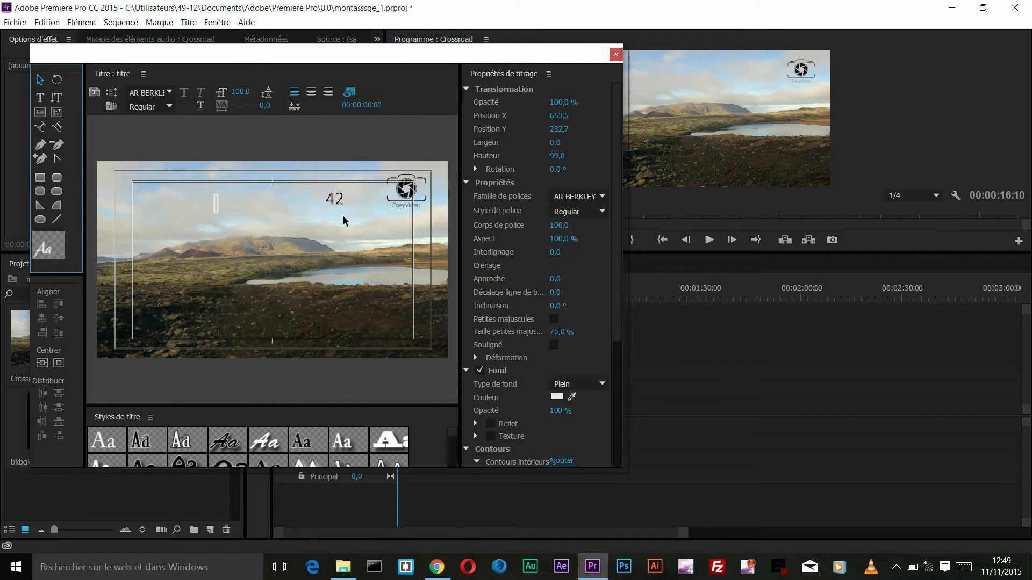
left_click_drag(339, 203, 363, 198)
left_click(379, 192)
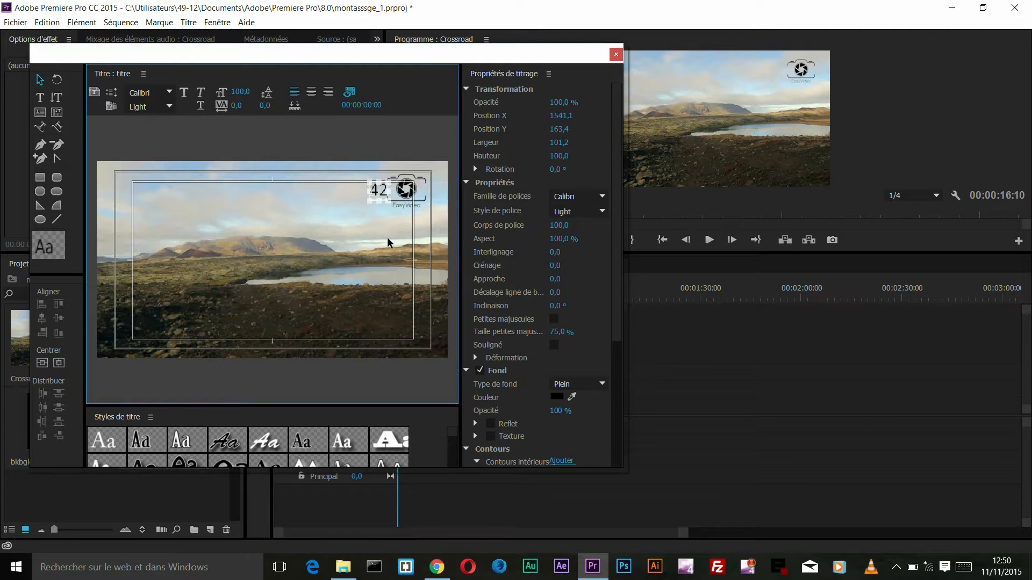
left_click(375, 248)
left_click(379, 199)
left_click(386, 239)
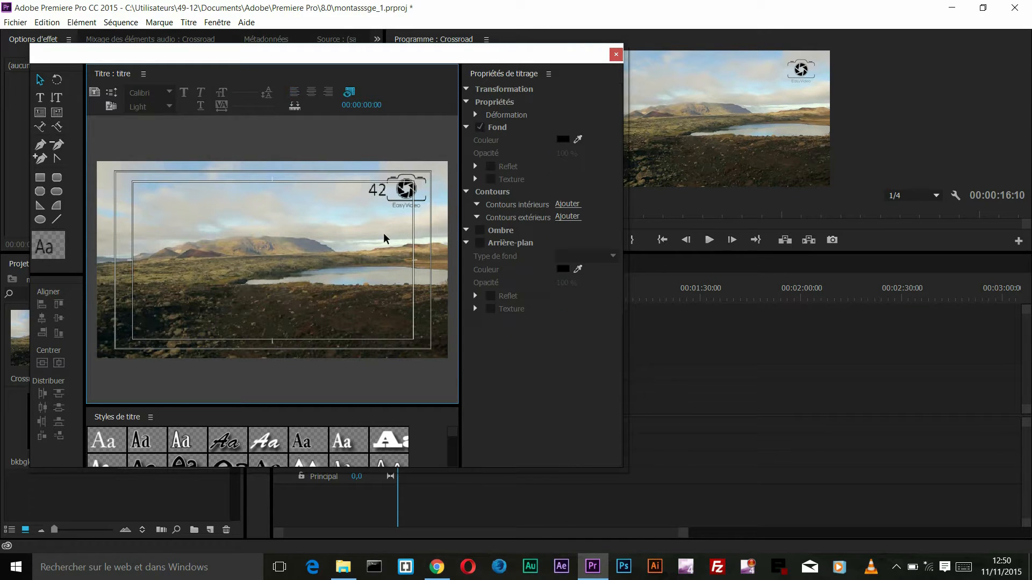
left_click(379, 193)
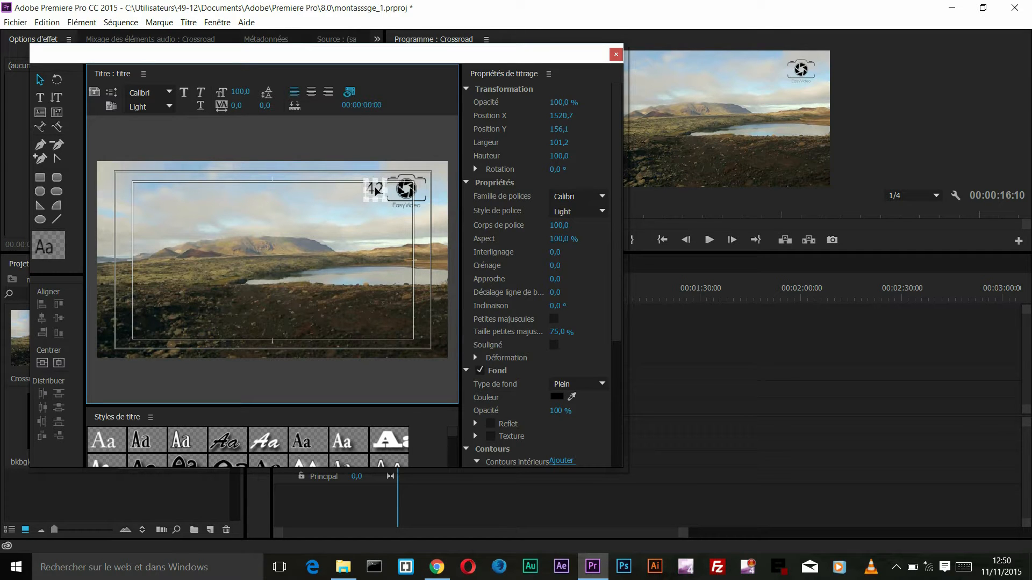
left_click(379, 259)
left_click(380, 197)
left_click(616, 55)
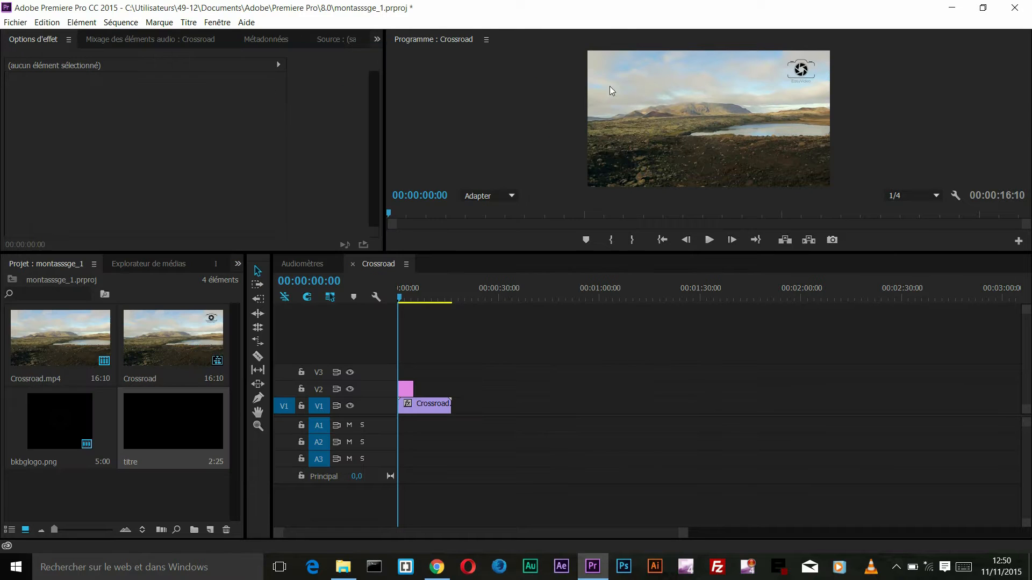
Step: Place titre at the start of track V3 and extend it and bkbglogo.png to the end of Crossroad.mp4
left_click_drag(365, 394, 392, 372)
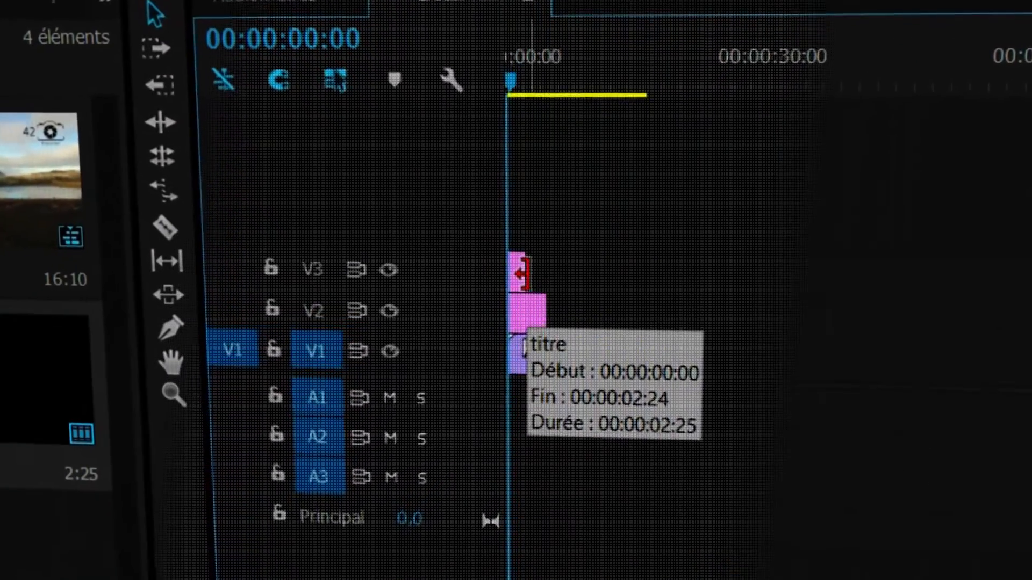
left_click_drag(515, 272, 602, 264)
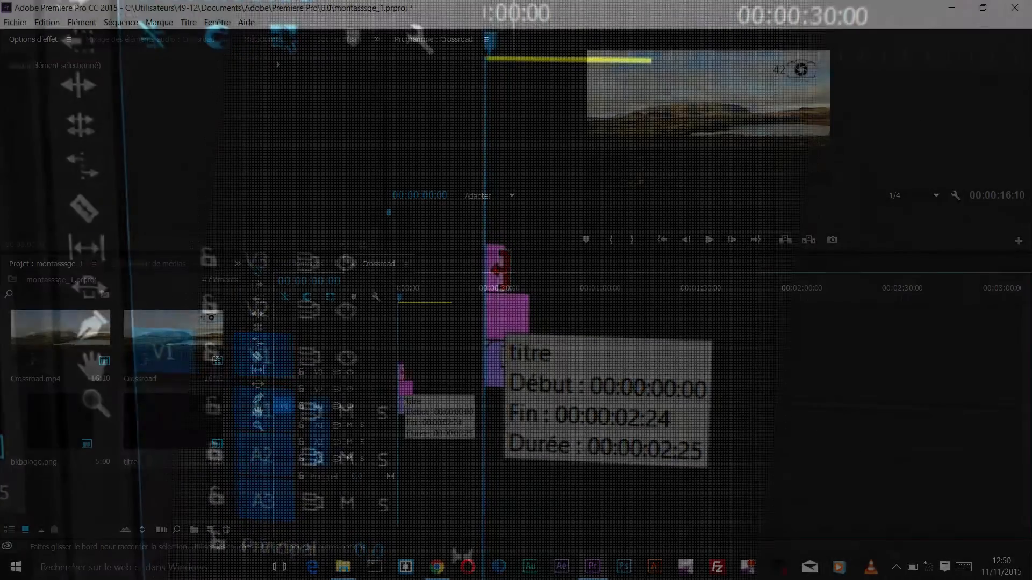
left_click_drag(438, 371, 451, 370)
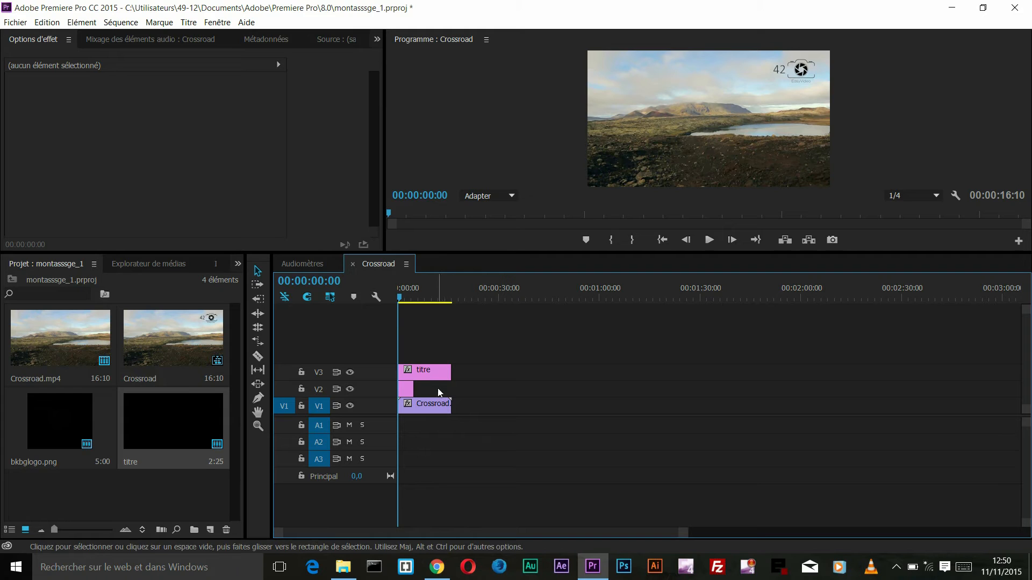
left_click_drag(418, 389, 450, 389)
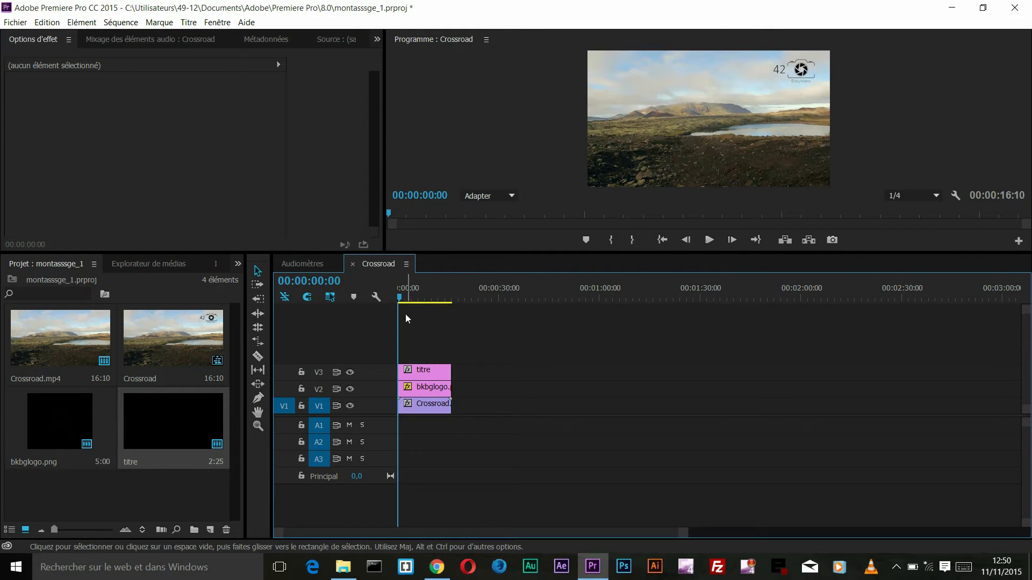
mouse_move(450, 370)
left_mouse_down()
mouse_move(423, 371)
mouse_move(449, 374)
left_mouse_up()
Step: Try trimming the end of the Crossroad.mp4 clip on track V1 and restore its full length
left_click(437, 409)
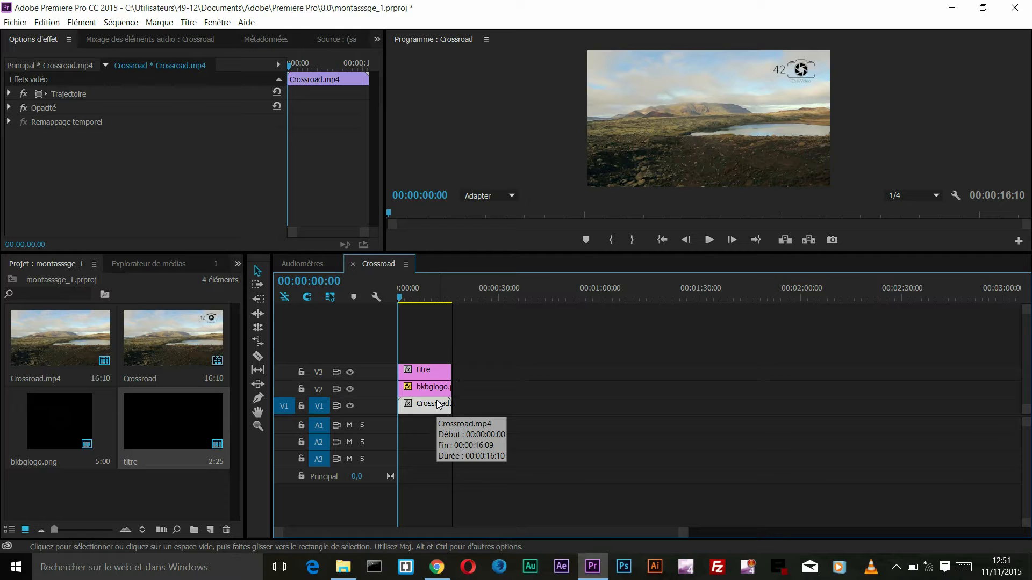
left_click_drag(451, 409, 468, 408)
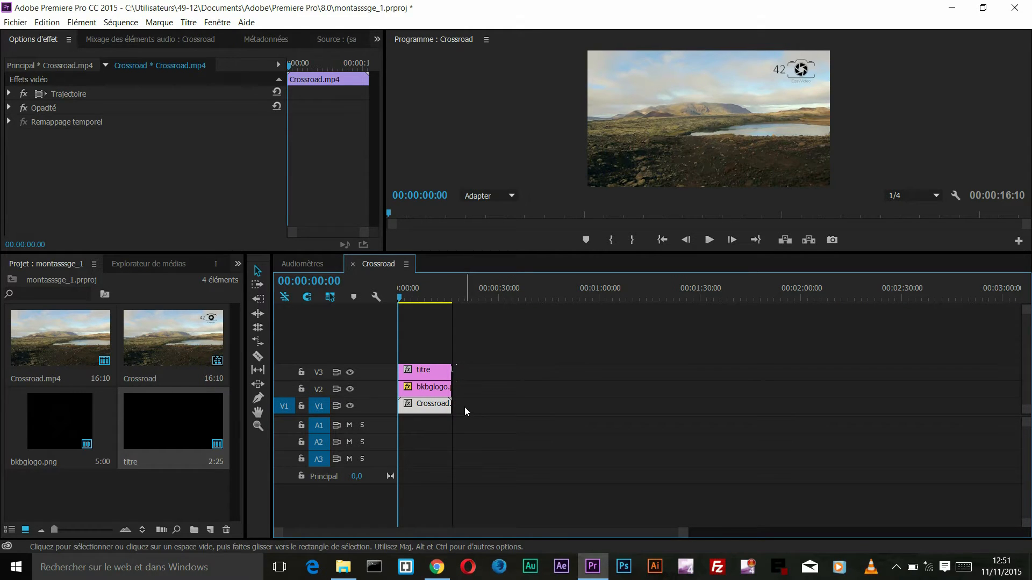
left_click_drag(449, 409, 435, 407)
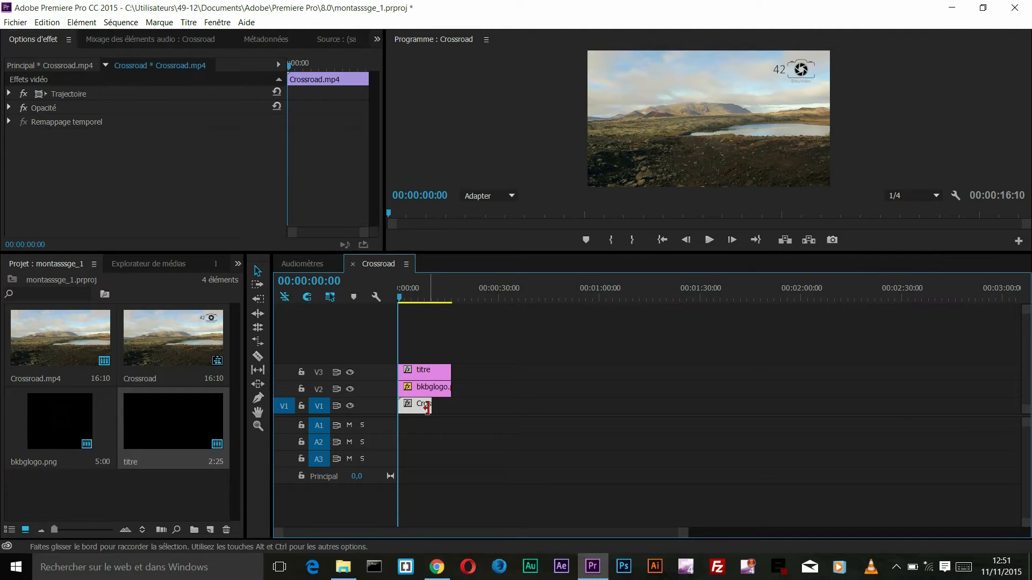
left_click_drag(428, 407, 451, 406)
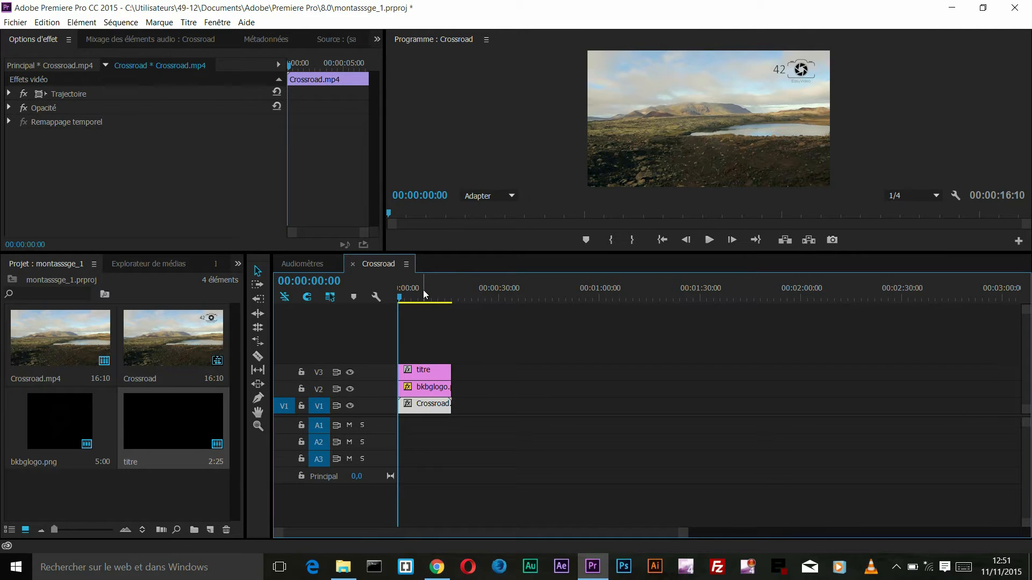
Step: Import 342933669.mp4 from the desktop and place it on track V1 directly after Crossroad.mp4
left_click(410, 298)
left_click_drag(401, 298, 414, 301)
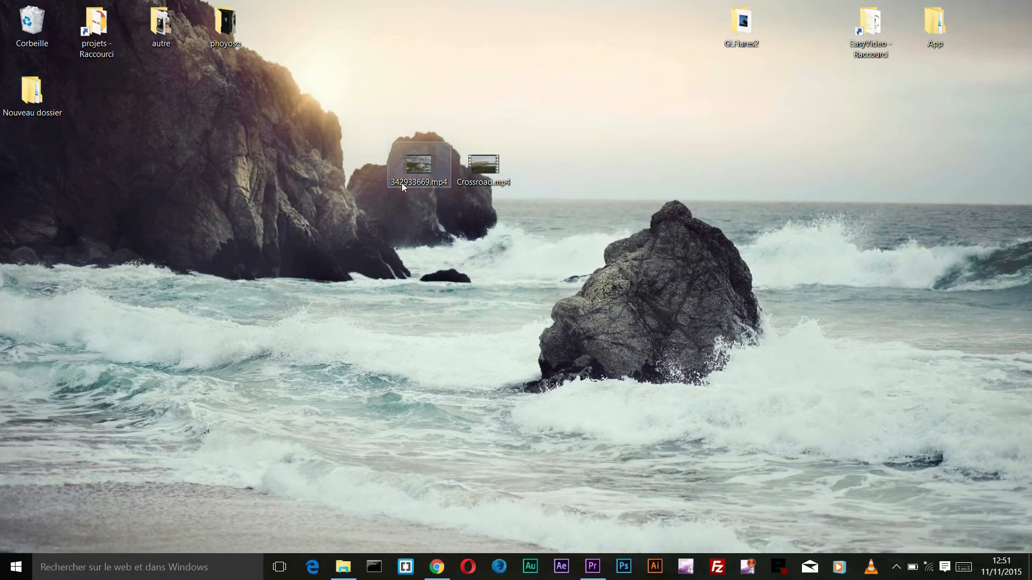
left_click_drag(586, 552, 545, 534)
left_click_drag(460, 403, 462, 404)
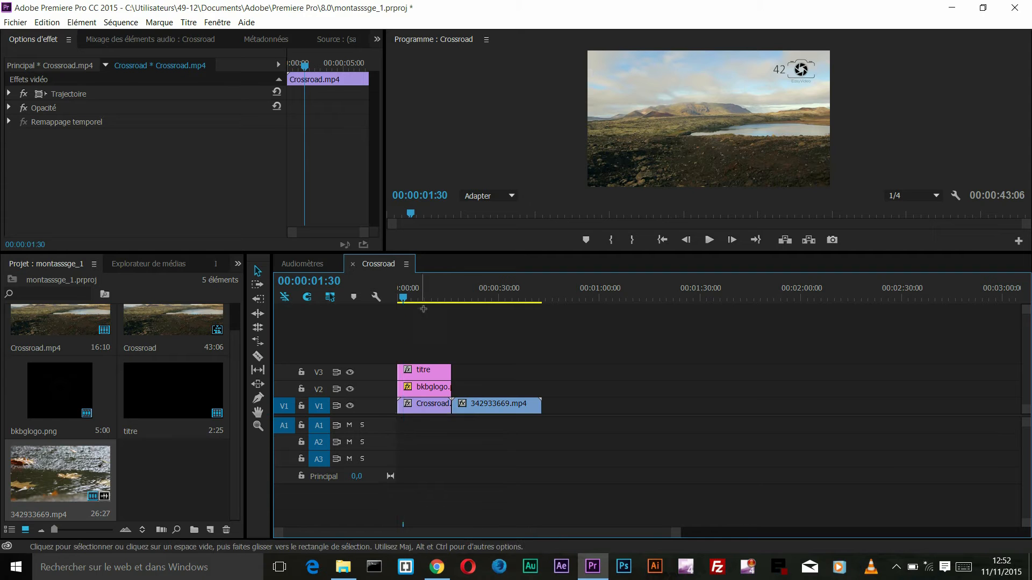
Step: Extend the bkbglogo.png and titre clips to the end of the 342933669.mp4 clip
left_click(442, 310)
mouse_move(431, 302)
left_mouse_down()
mouse_move(465, 311)
mouse_move(428, 305)
left_mouse_up()
left_click_drag(456, 388, 541, 389)
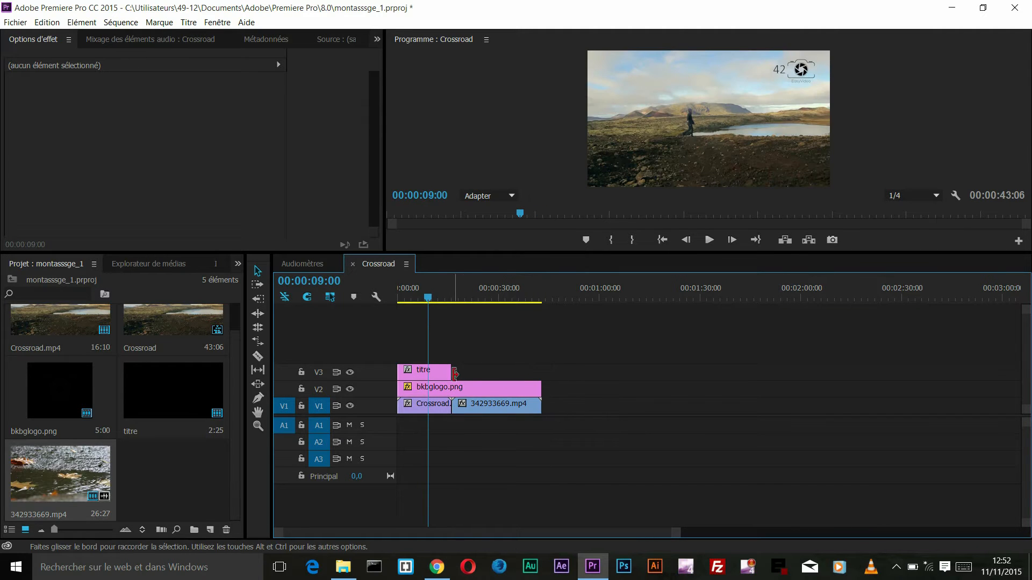
left_click_drag(447, 372, 541, 372)
Step: Move the playhead to 00:00:15:48, just before the cut between Crossroad.mp4 and 342933669.mp4
left_click_drag(483, 304, 447, 299)
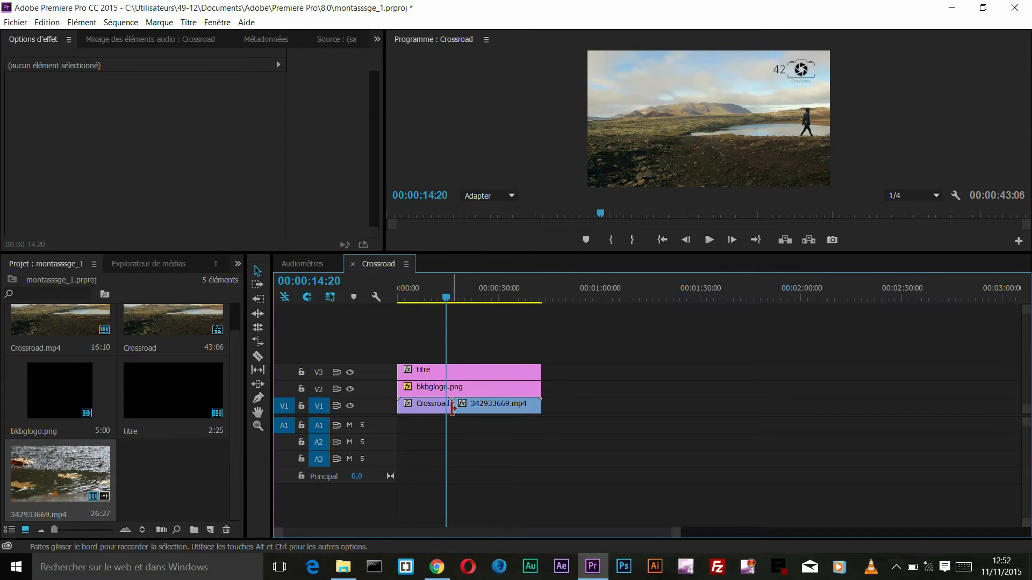
left_click_drag(677, 540, 388, 536)
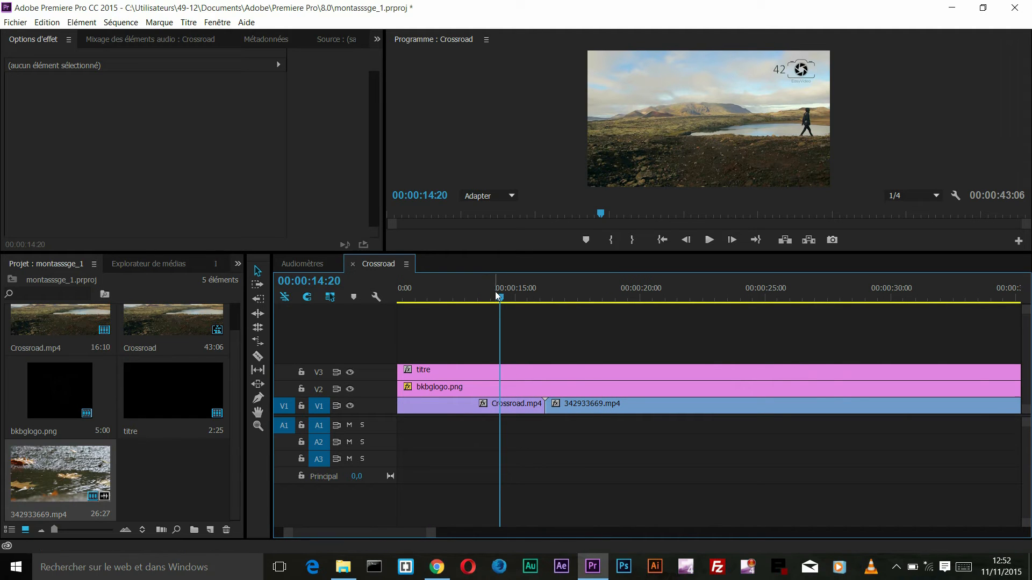
left_click_drag(537, 301, 542, 311)
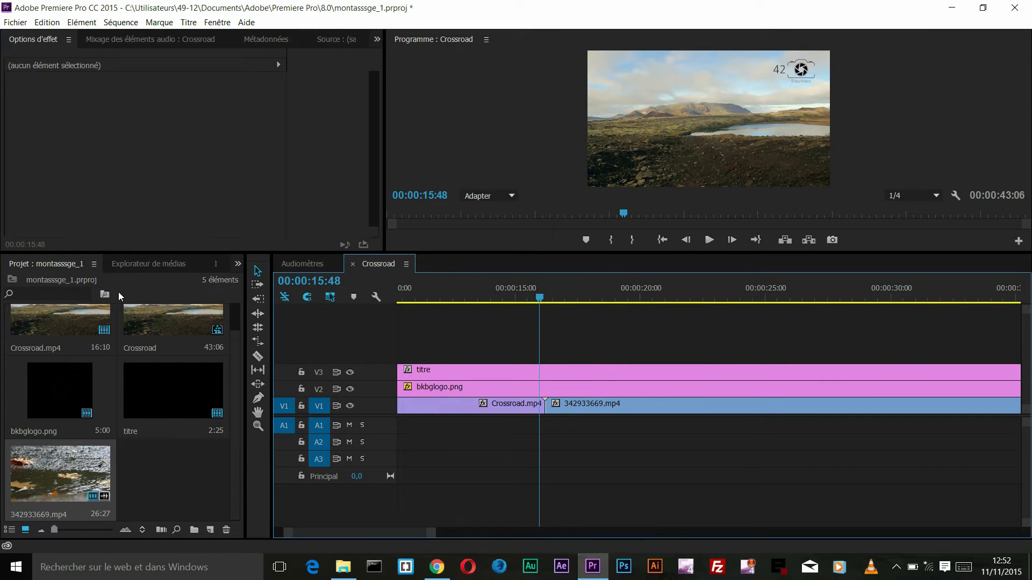
Step: Apply the Fondu enchaîné video transition to the cut between Crossroad.mp4 and 342933669.mp4 on track V1 and select it
left_click(139, 264)
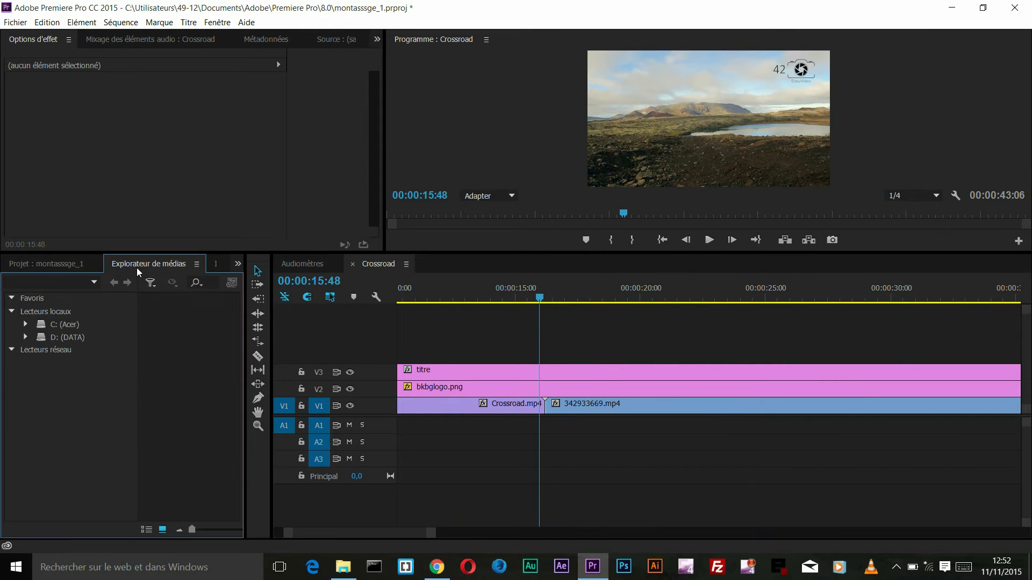
left_click(238, 264)
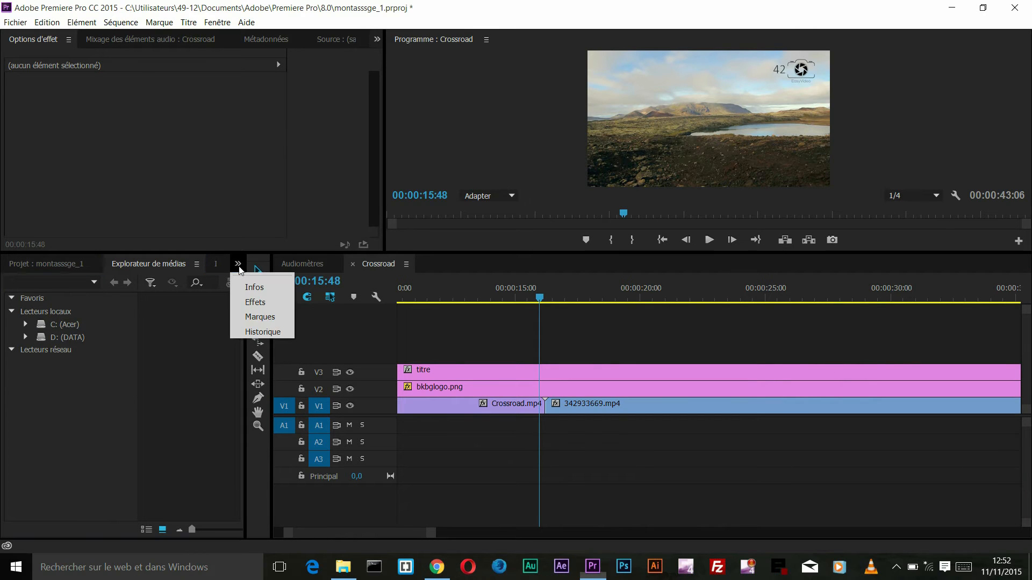
left_click(253, 302)
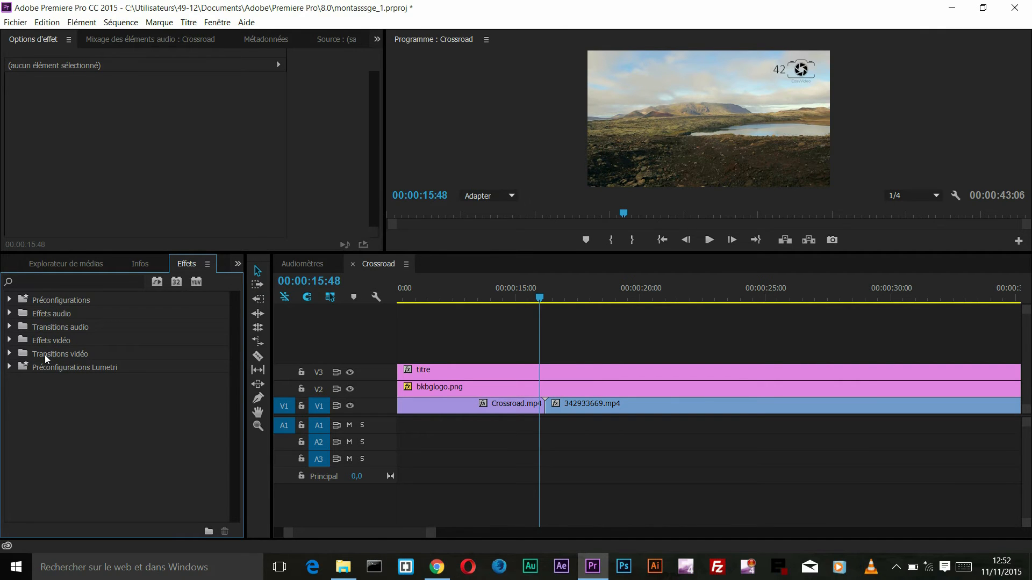
left_click(10, 353)
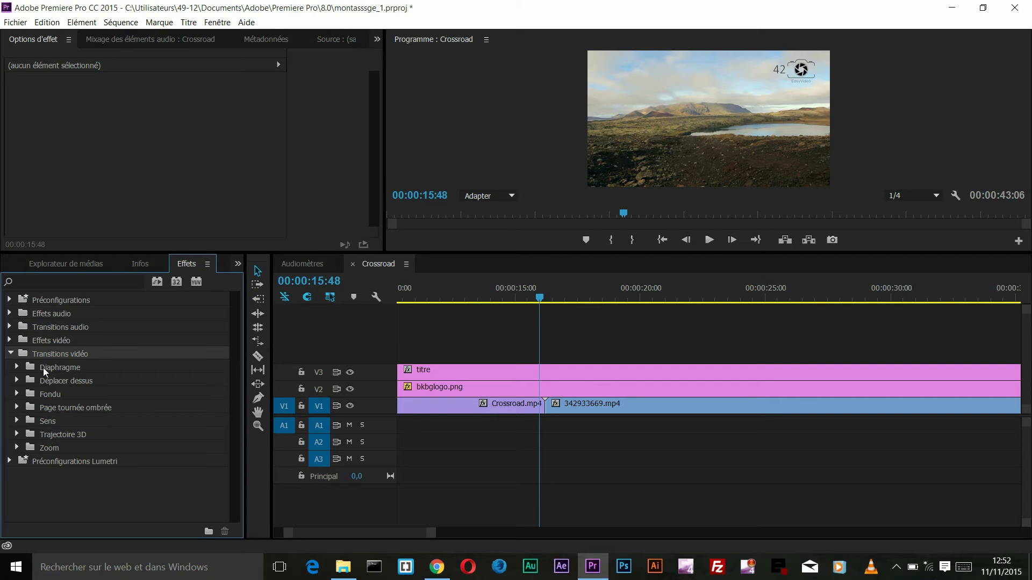
left_click(17, 395)
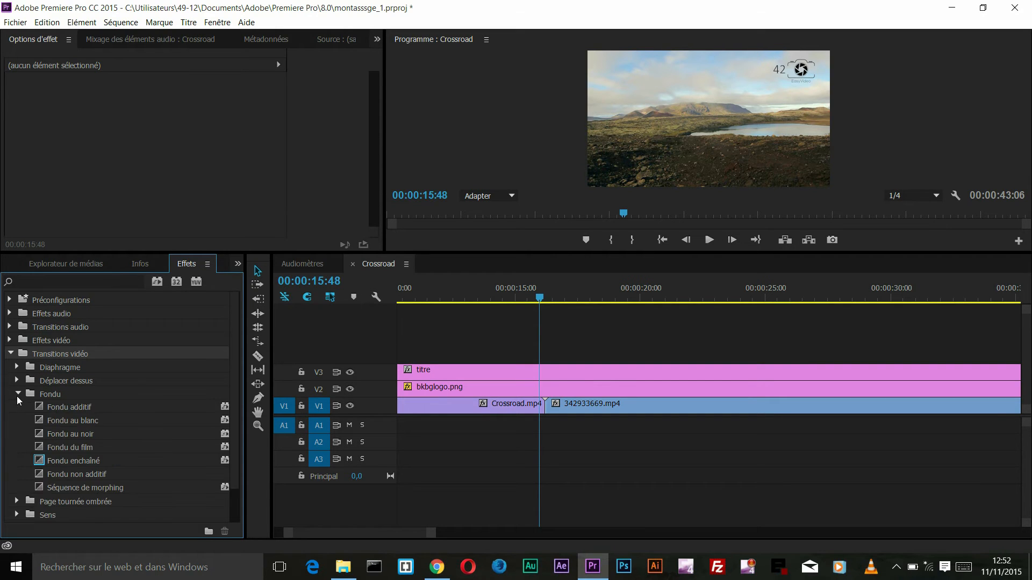
left_click_drag(74, 463, 546, 414)
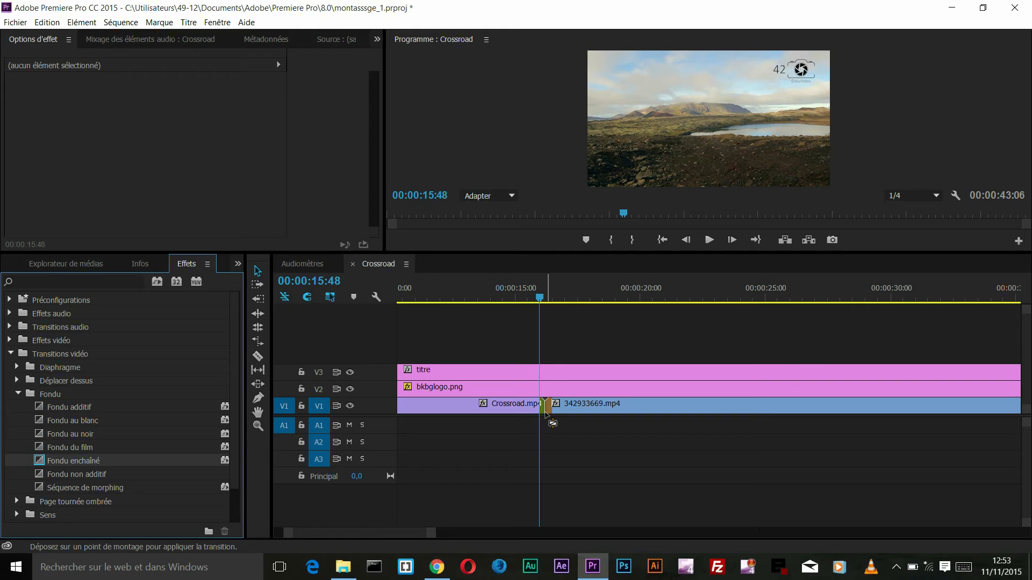
left_click_drag(546, 414, 546, 413)
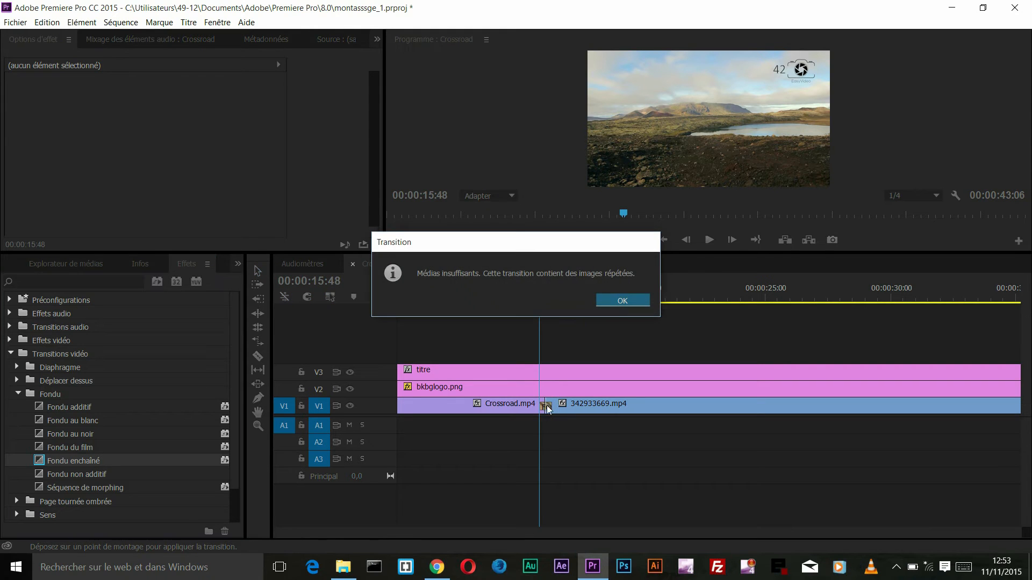
left_click(612, 300)
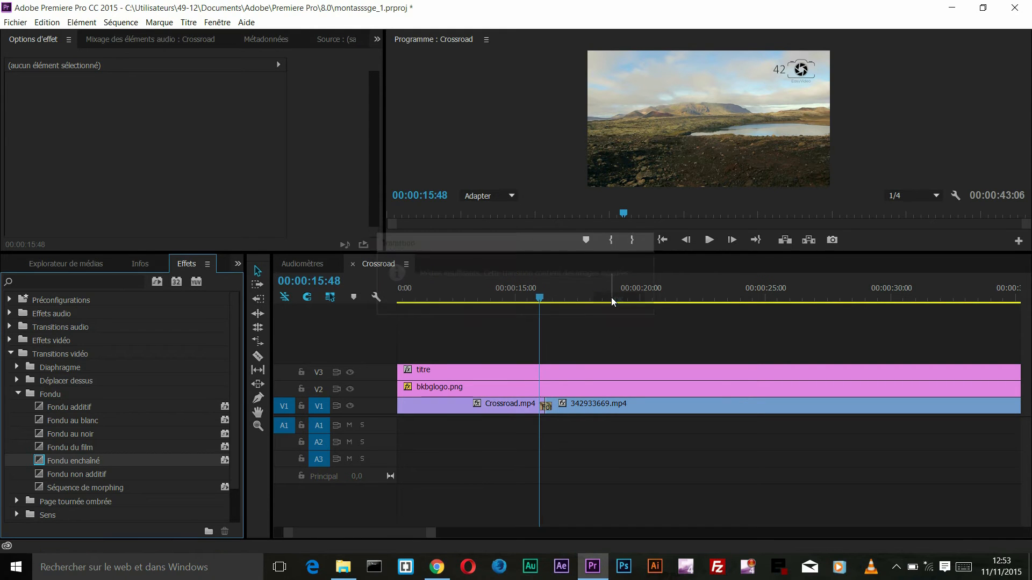
left_click(546, 407)
Step: Play the cross-dissolve between the two clips twice, then return the playhead to 00:00:15:44, just before the cut
left_click(710, 240)
left_click(710, 240)
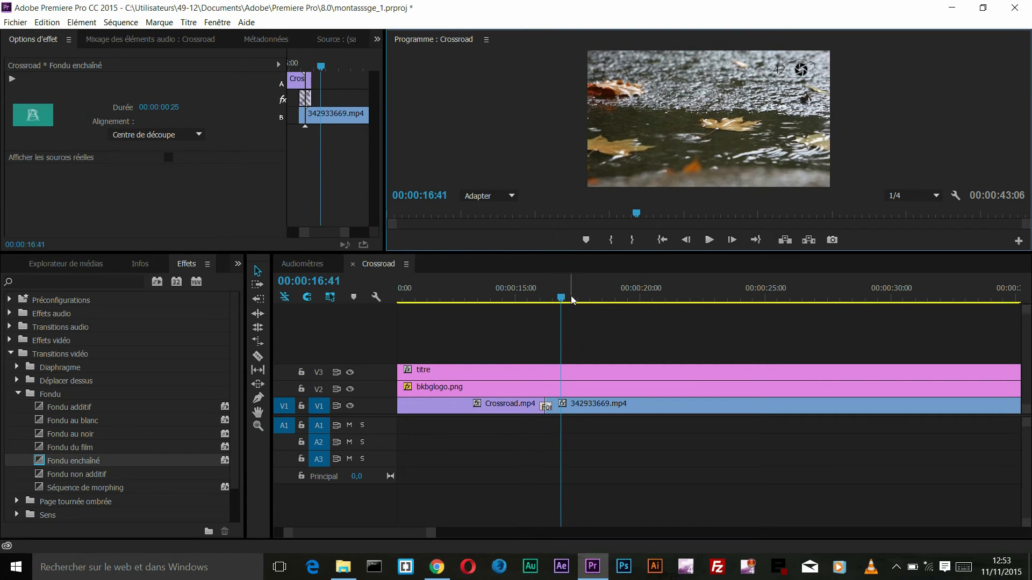
left_click_drag(561, 297, 531, 297)
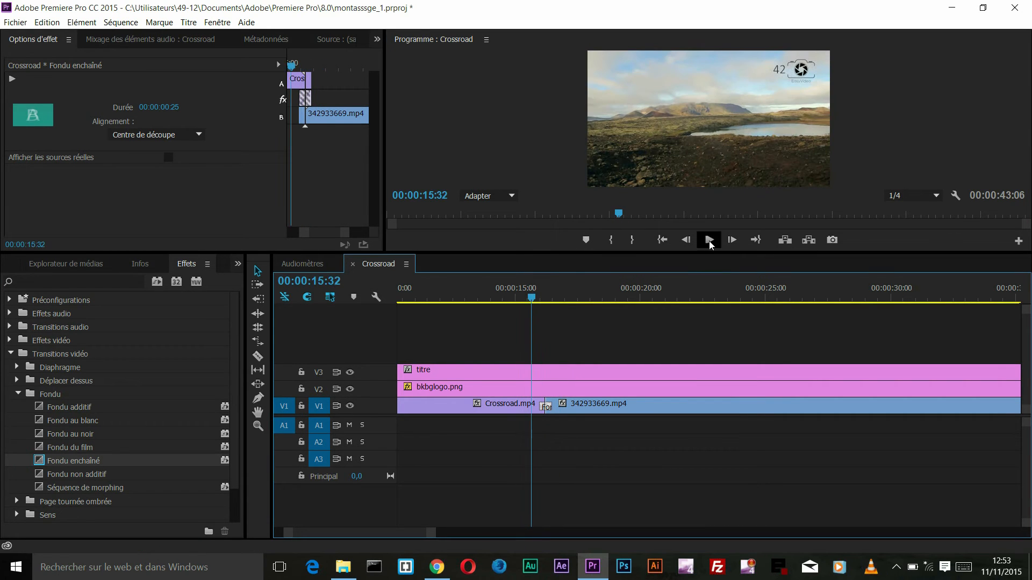
left_click(710, 240)
left_click(709, 240)
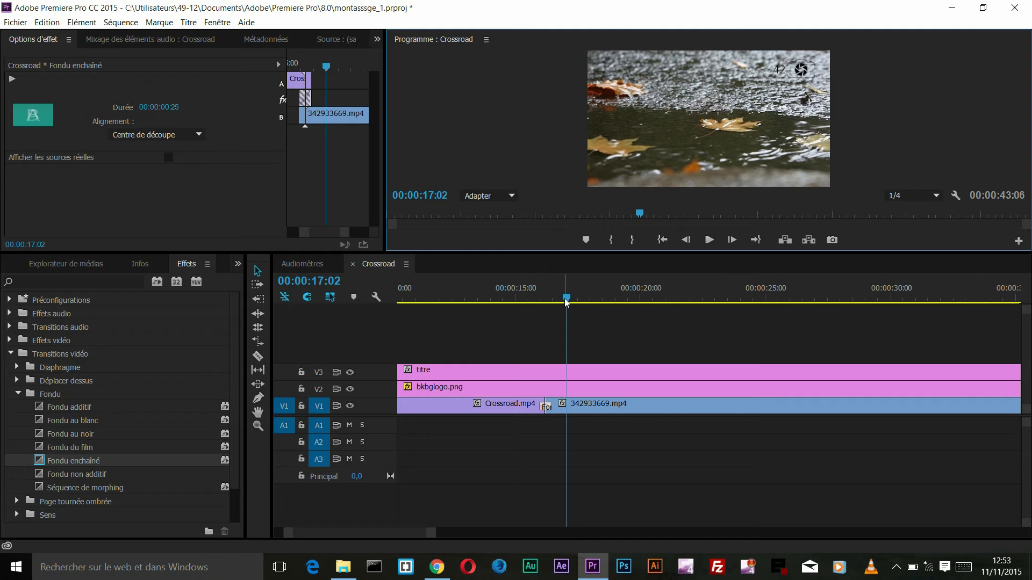
left_click_drag(566, 302, 537, 293)
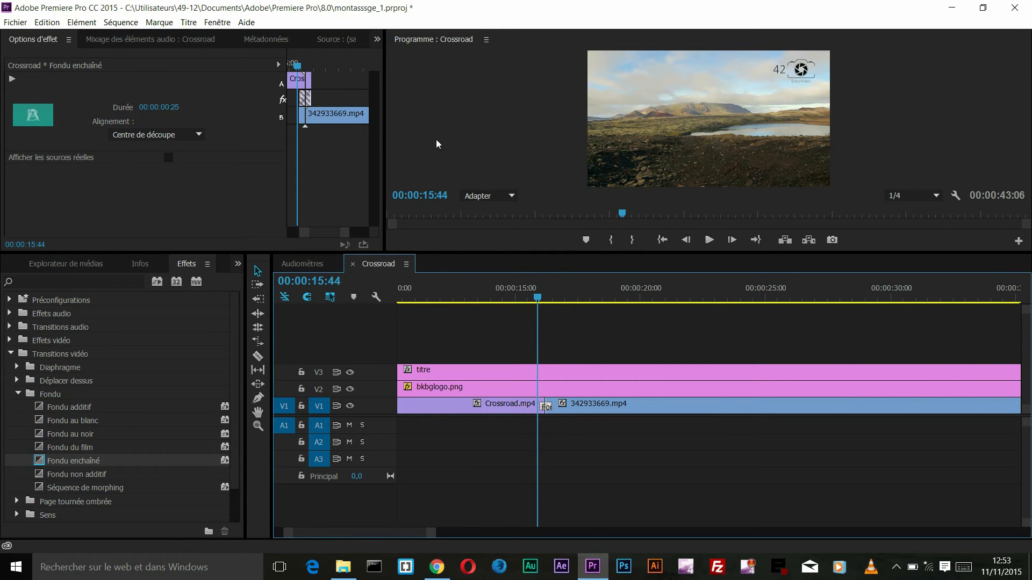
Step: Enlarge the effect options area in width and height and widen its mini timeline for the transition
left_click_drag(385, 134, 454, 161)
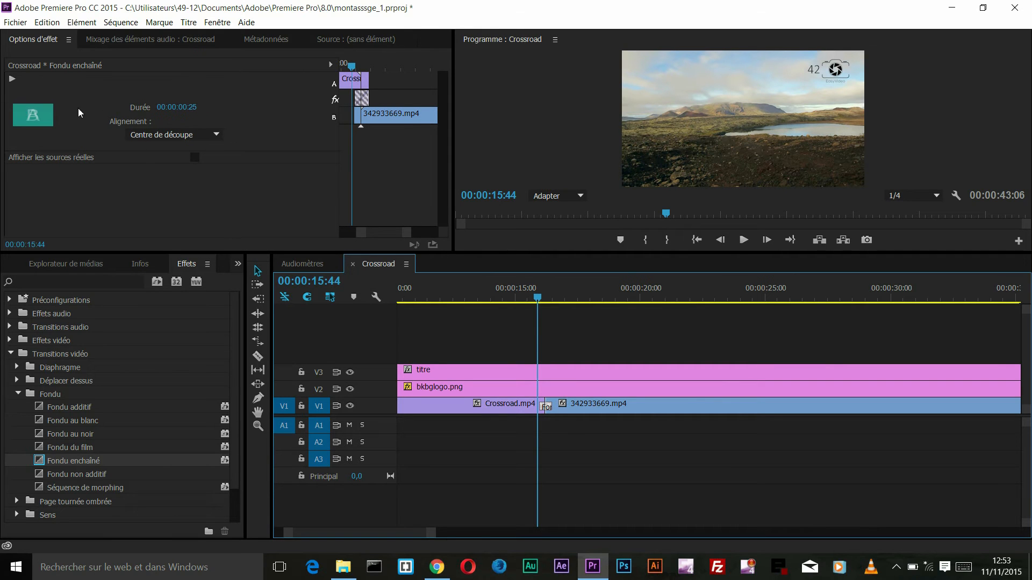
left_click_drag(164, 255, 169, 346)
left_click_drag(341, 143, 243, 68)
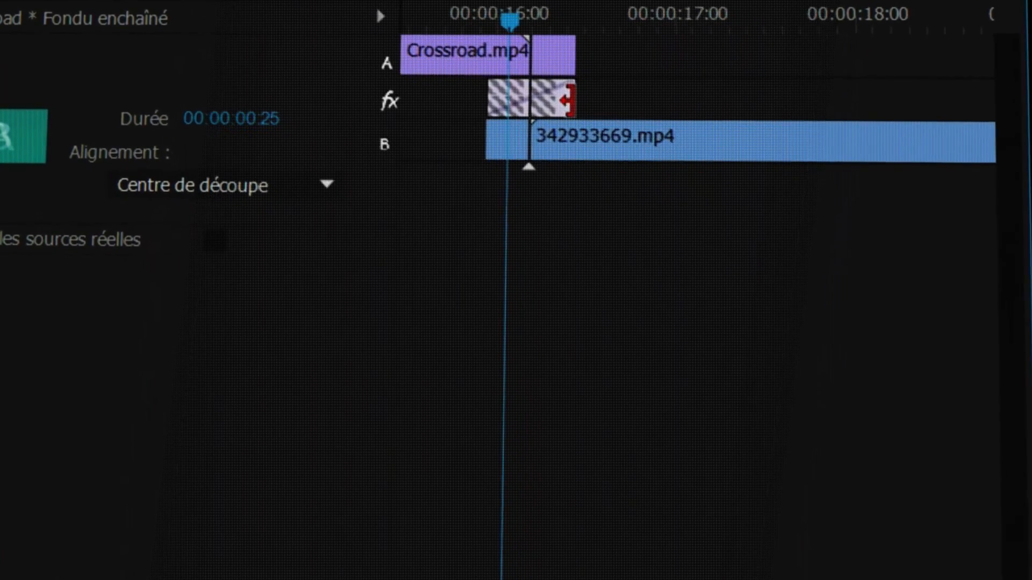
Step: Lengthen the Fondu enchaîné transition on both sides to a duration of 00:00:01:26 and centre it on the cut
left_click_drag(556, 94, 626, 94)
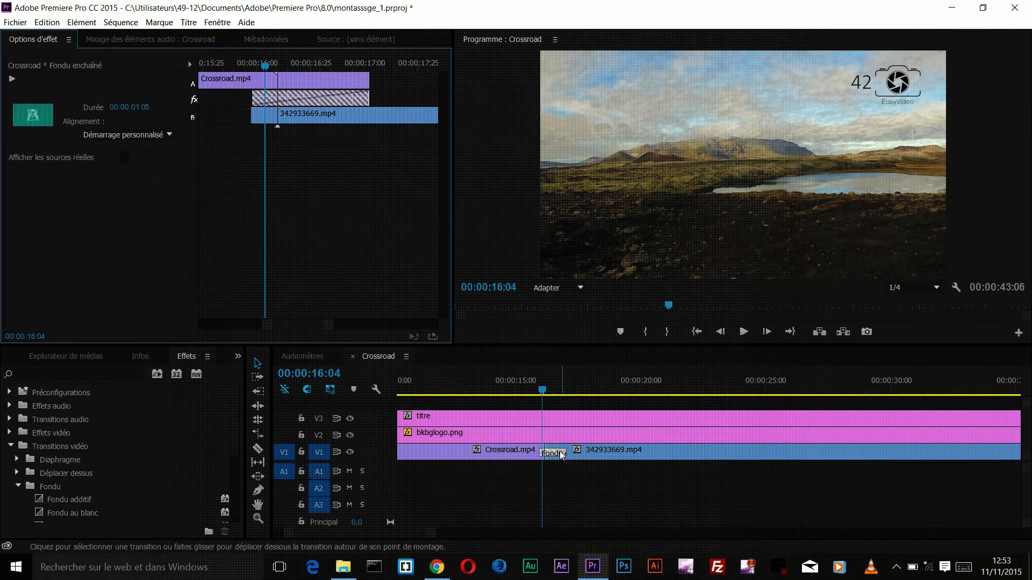
left_click_drag(253, 98, 208, 89)
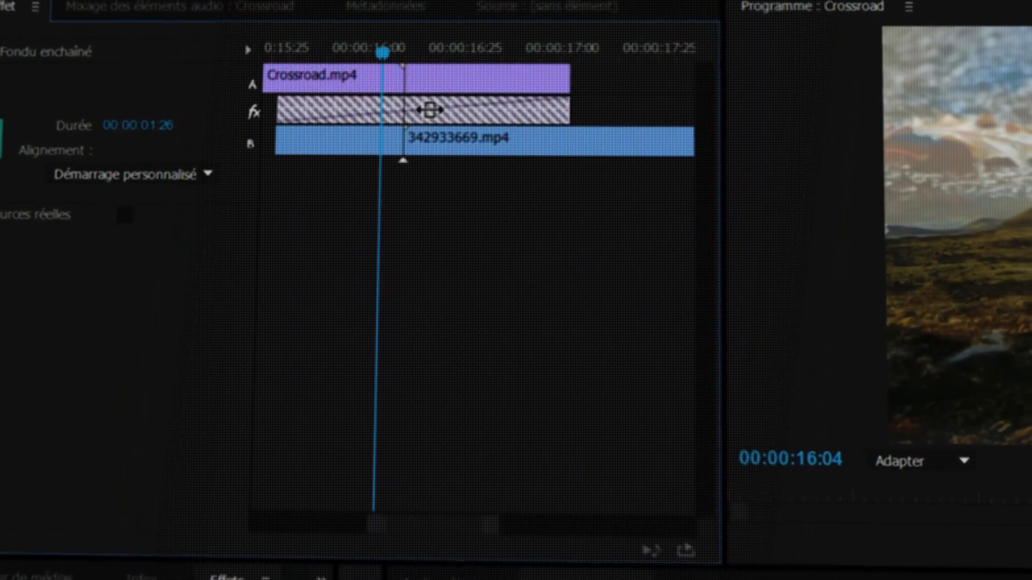
left_click_drag(428, 109, 413, 110)
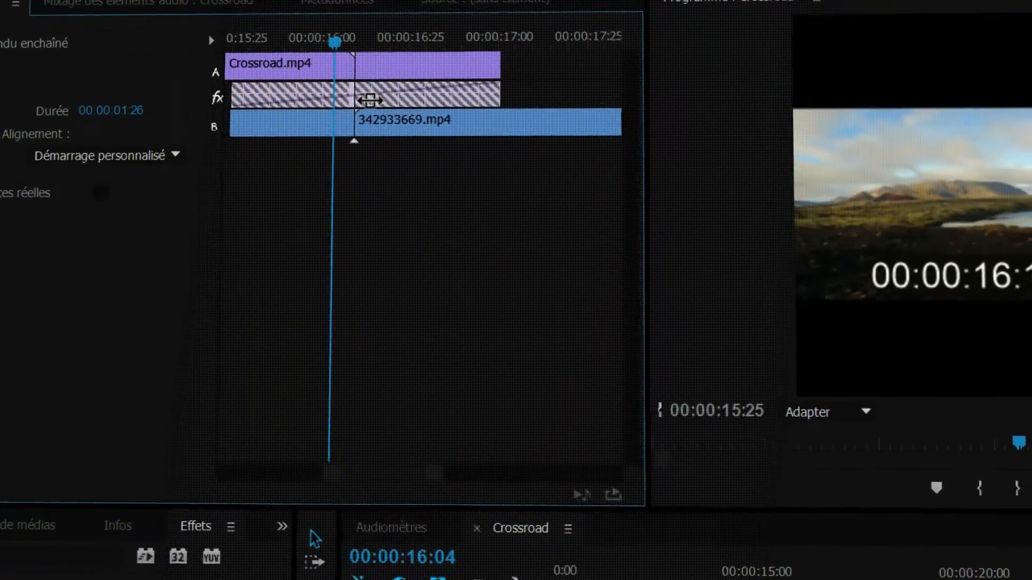
left_click_drag(371, 100, 310, 99)
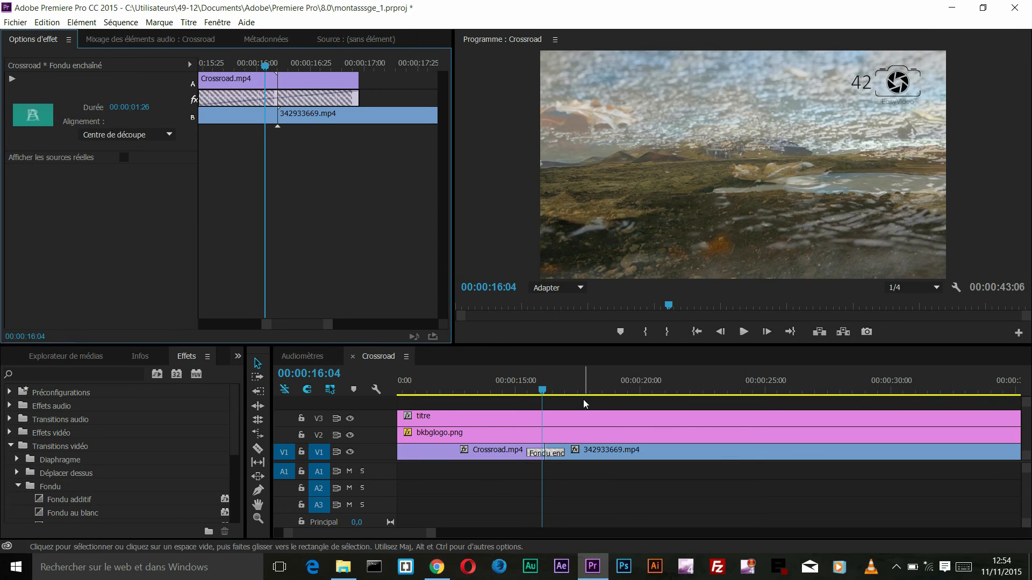
Step: Play the sequence from 00:00:15:06 through the lengthened transition and stop in the second clip
left_click_drag(543, 390, 519, 391)
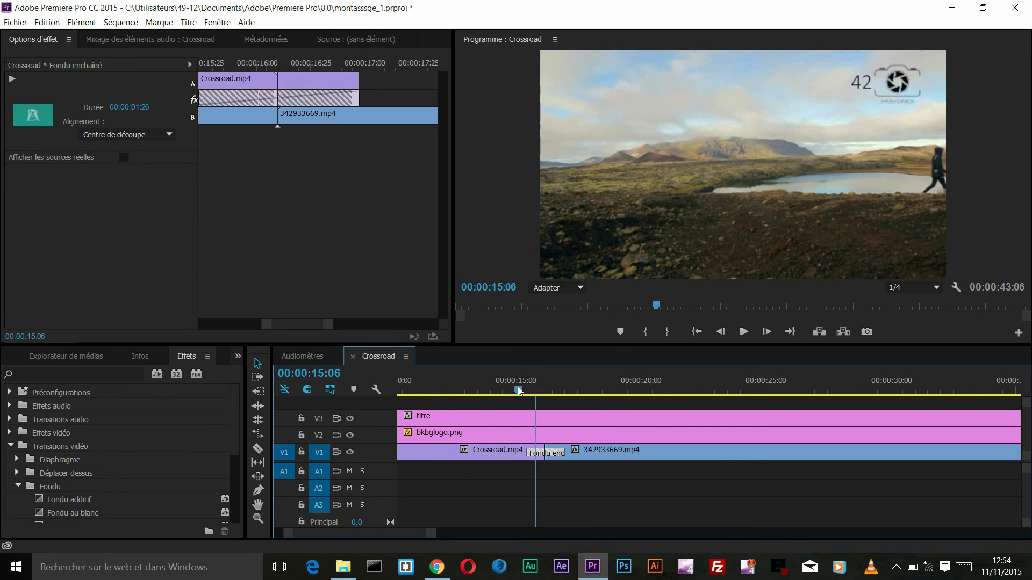
left_click(744, 333)
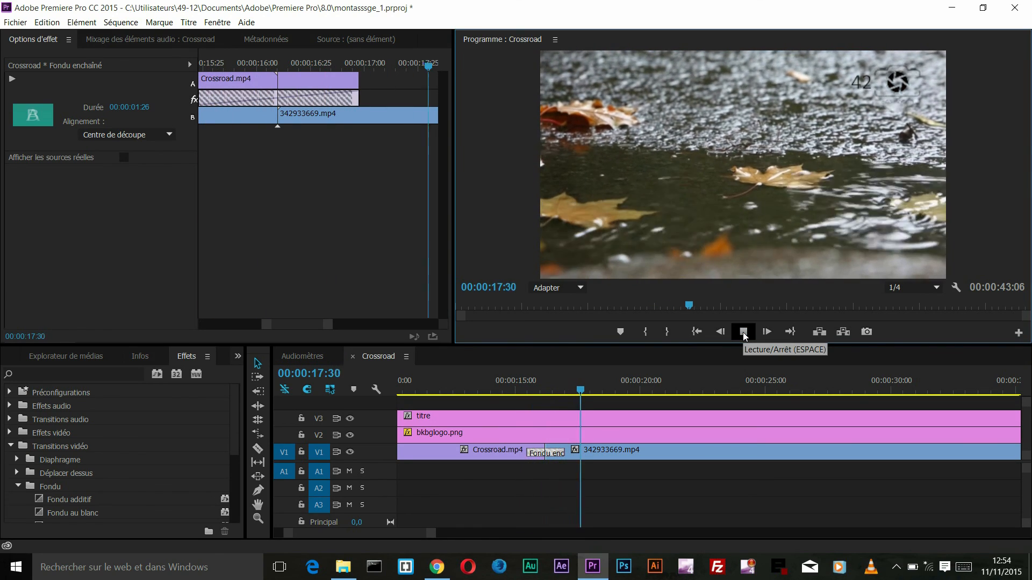
left_click(748, 333)
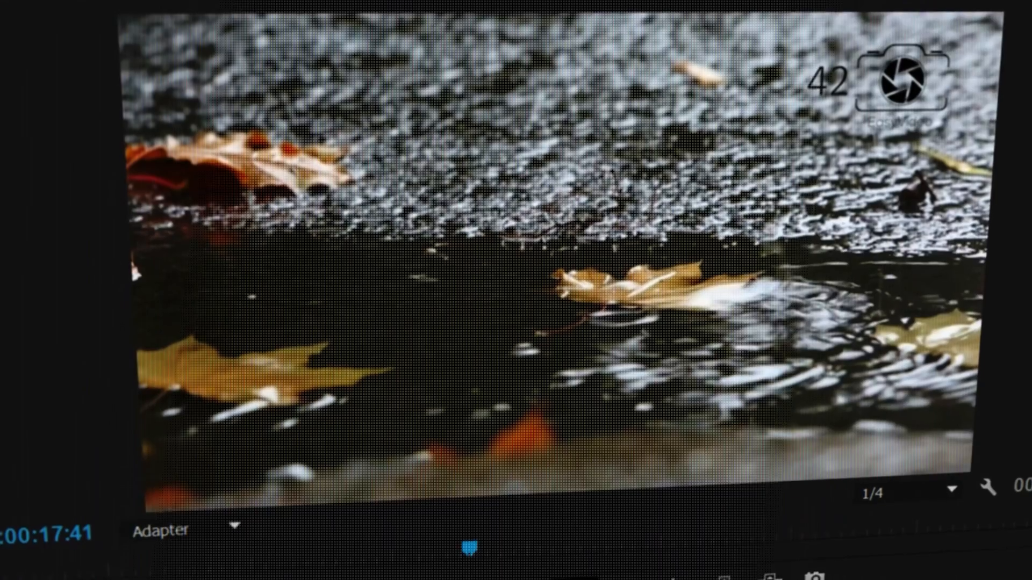